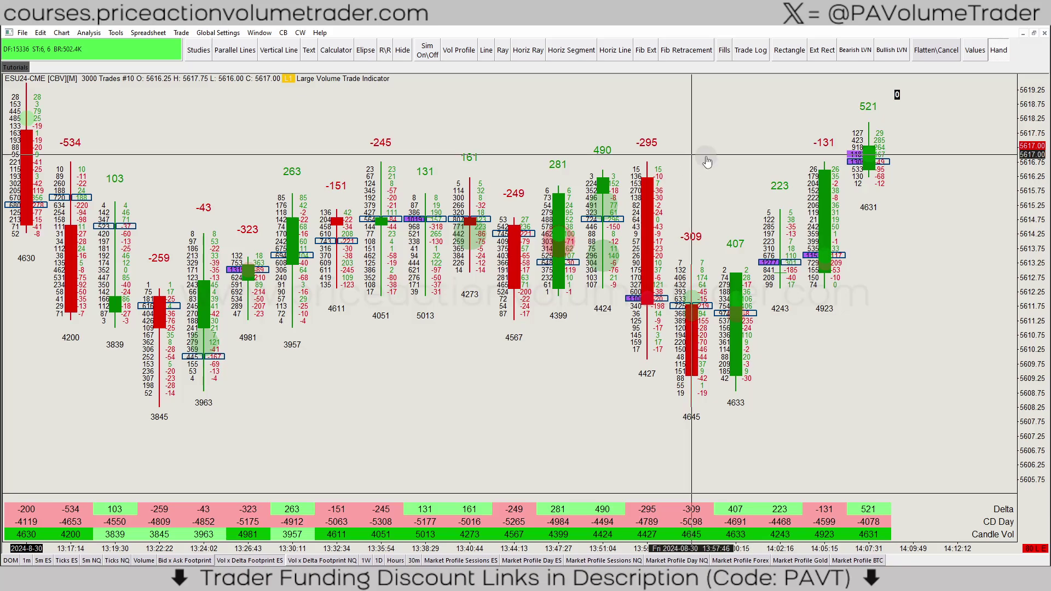
Step: Circle the 281 and 263 bars freehand to point them out, then erase the circles
{"action": "scroll", "coordinate": [726, 164], "scroll_direction": "up", "scroll_amount": 1}
{"action": "scroll", "coordinate": [726, 164], "scroll_direction": "down", "scroll_amount": 1}
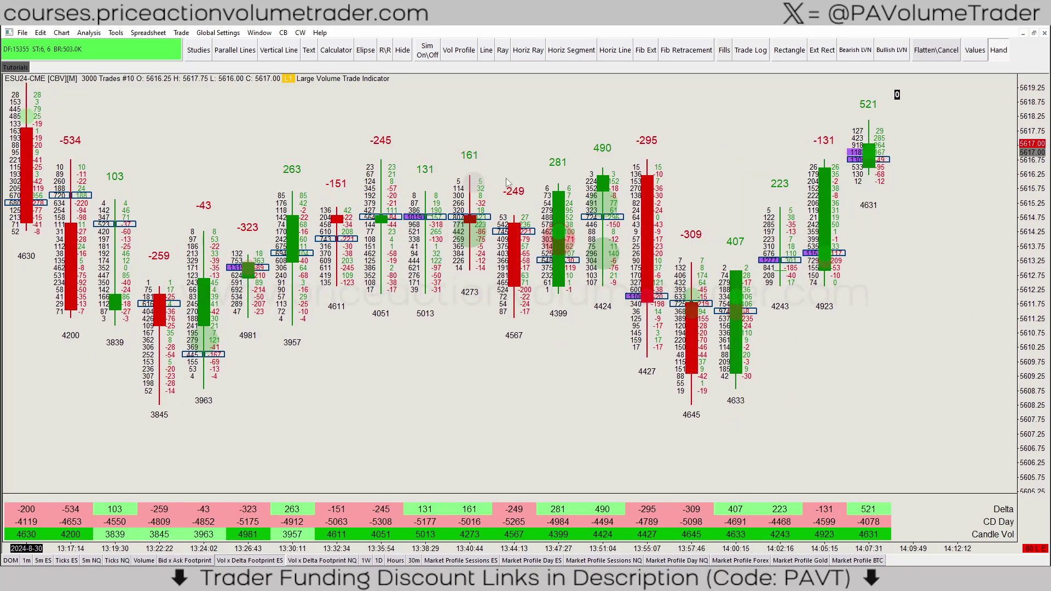
{"action": "scroll", "coordinate": [755, 164], "scroll_direction": "up", "scroll_amount": 1}
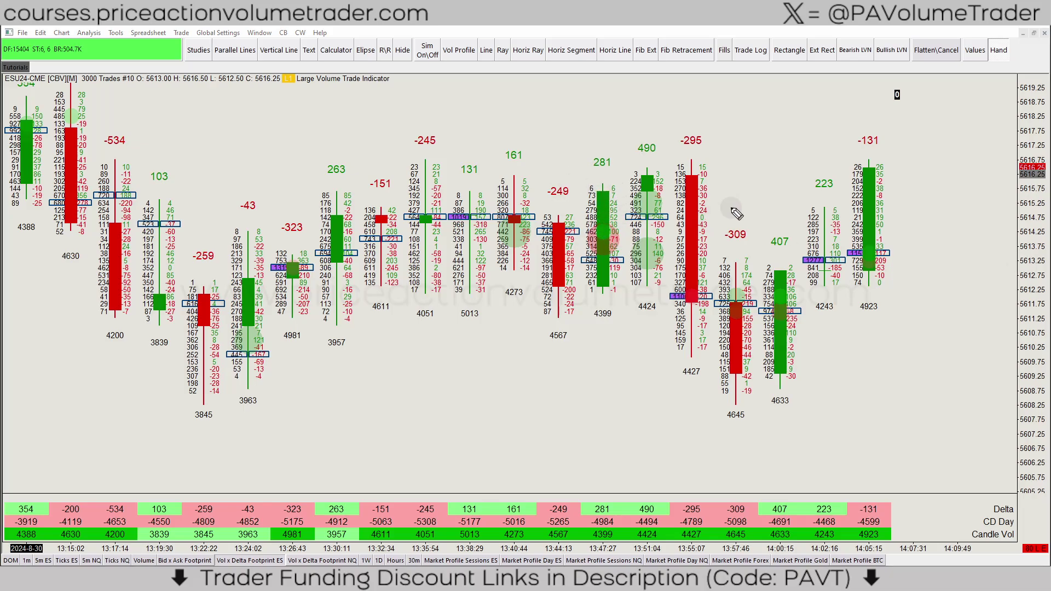
{"action": "mouse_move", "coordinate": [589, 173]}
{"action": "left_mouse_down"}
{"action": "mouse_move", "coordinate": [620, 183]}
{"action": "mouse_move", "coordinate": [626, 259]}
{"action": "mouse_move", "coordinate": [597, 303]}
{"action": "mouse_move", "coordinate": [581, 178]}
{"action": "mouse_move", "coordinate": [547, 204]}
{"action": "mouse_move", "coordinate": [575, 287]}
{"action": "mouse_move", "coordinate": [539, 208]}
{"action": "left_mouse_up"}
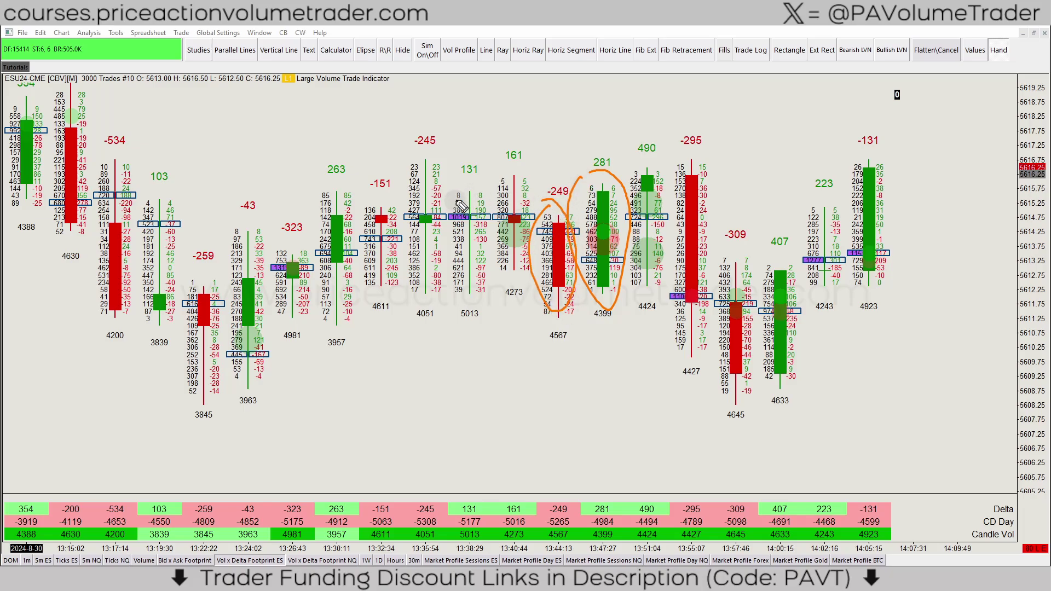
{"action": "mouse_move", "coordinate": [328, 241]}
{"action": "left_mouse_down"}
{"action": "mouse_move", "coordinate": [369, 277]}
{"action": "mouse_move", "coordinate": [326, 228]}
{"action": "mouse_move", "coordinate": [353, 204]}
{"action": "left_mouse_up"}
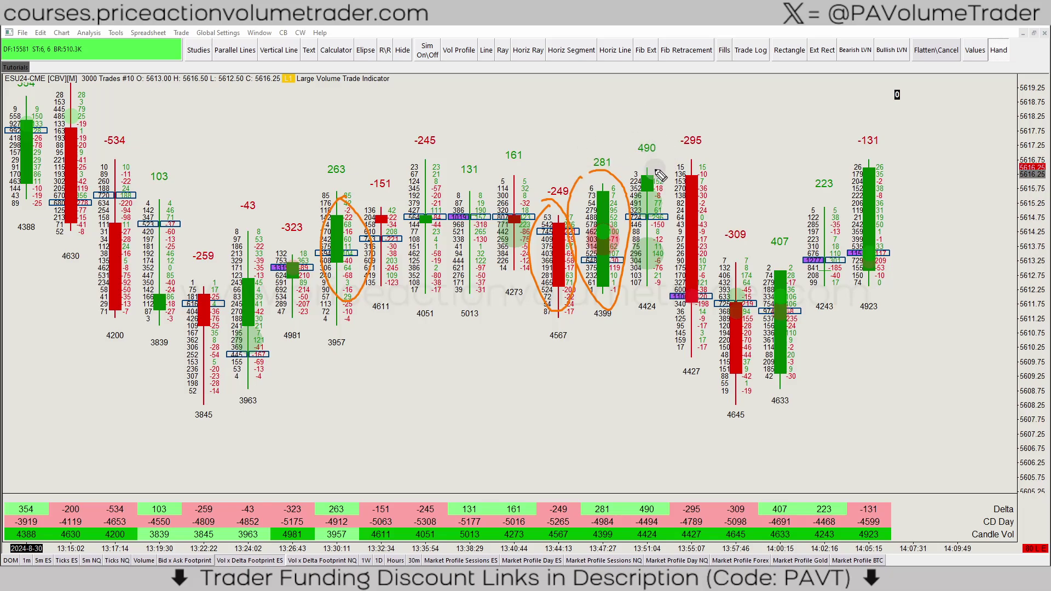
{"action": "key", "text": "e"}
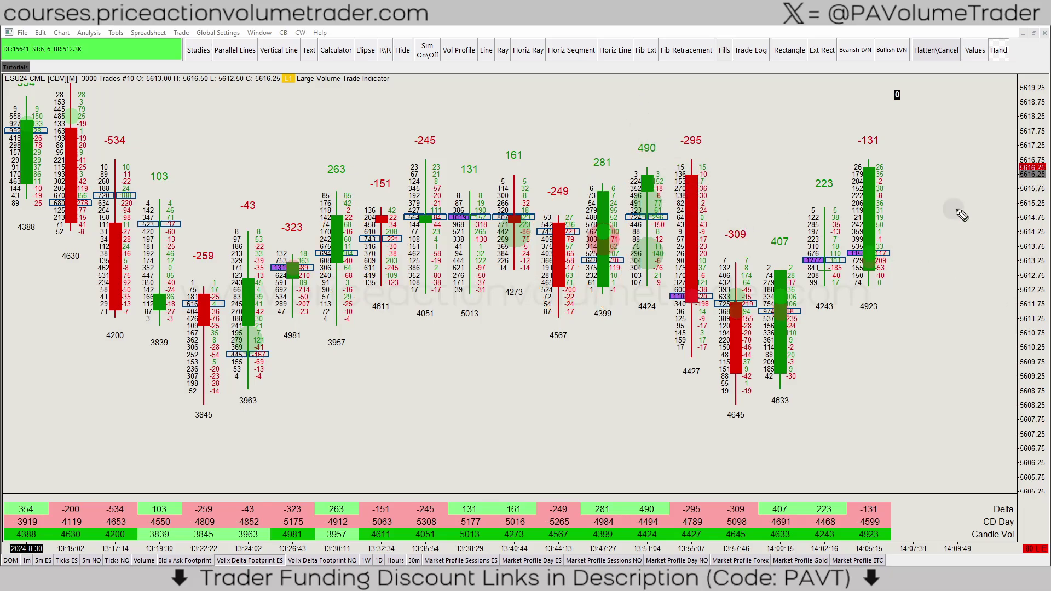
{"action": "scroll", "coordinate": [757, 196], "scroll_direction": "up", "scroll_amount": 4}
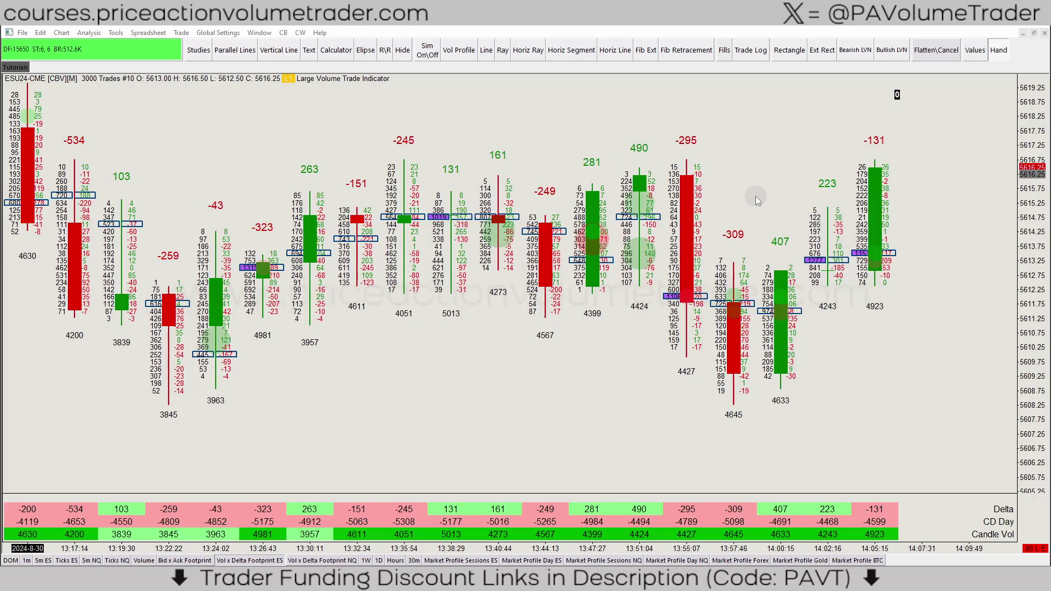
{"action": "scroll", "coordinate": [756, 198], "scroll_direction": "up", "scroll_amount": 4}
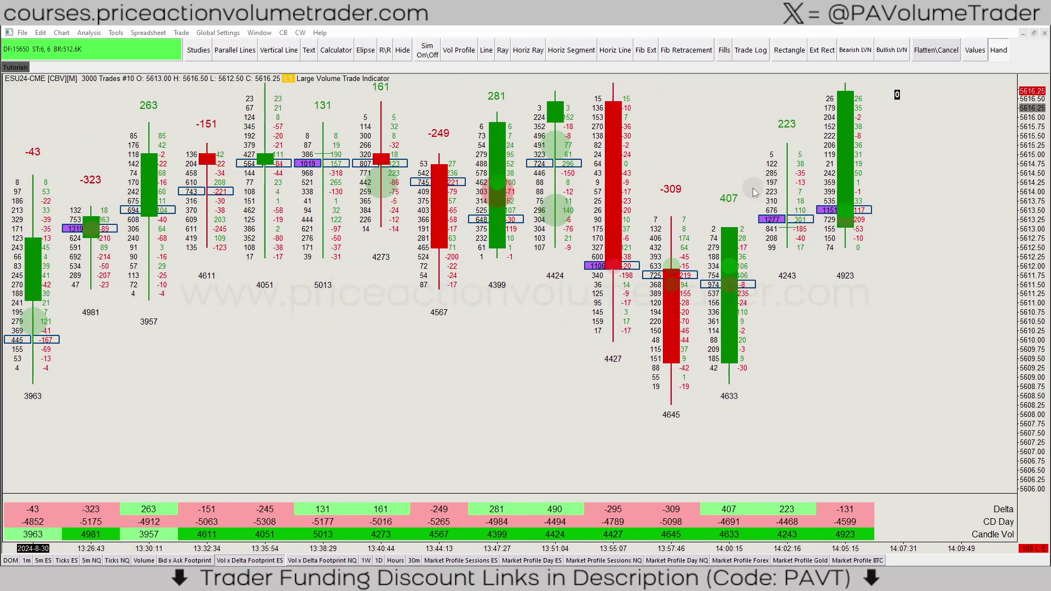
{"action": "scroll", "coordinate": [711, 206], "scroll_direction": "up", "scroll_amount": 4}
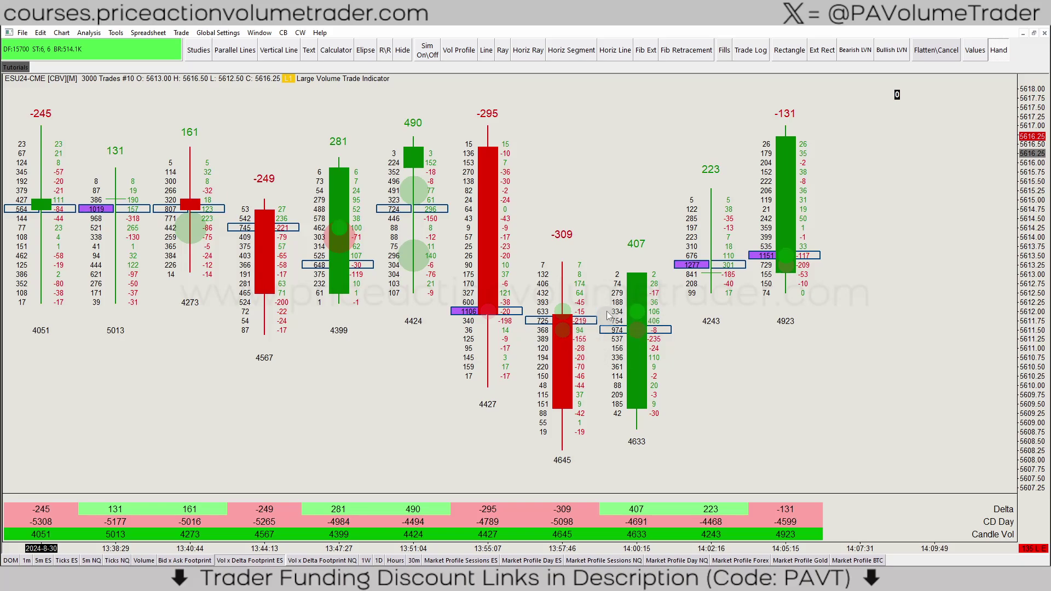
{"action": "scroll", "coordinate": [647, 308], "scroll_direction": "down", "scroll_amount": 4}
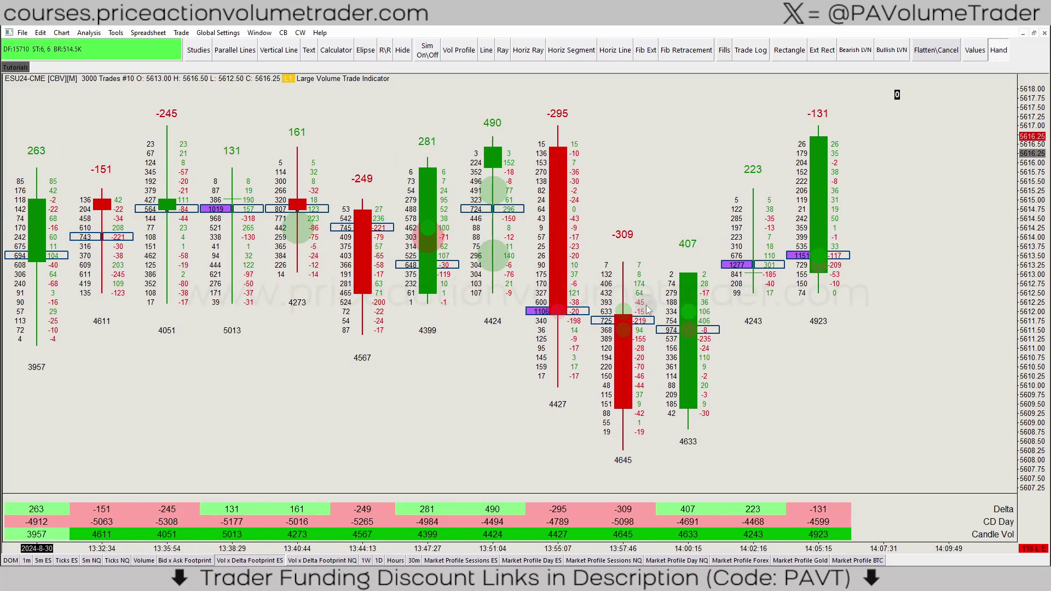
{"action": "scroll", "coordinate": [648, 308], "scroll_direction": "down", "scroll_amount": 5}
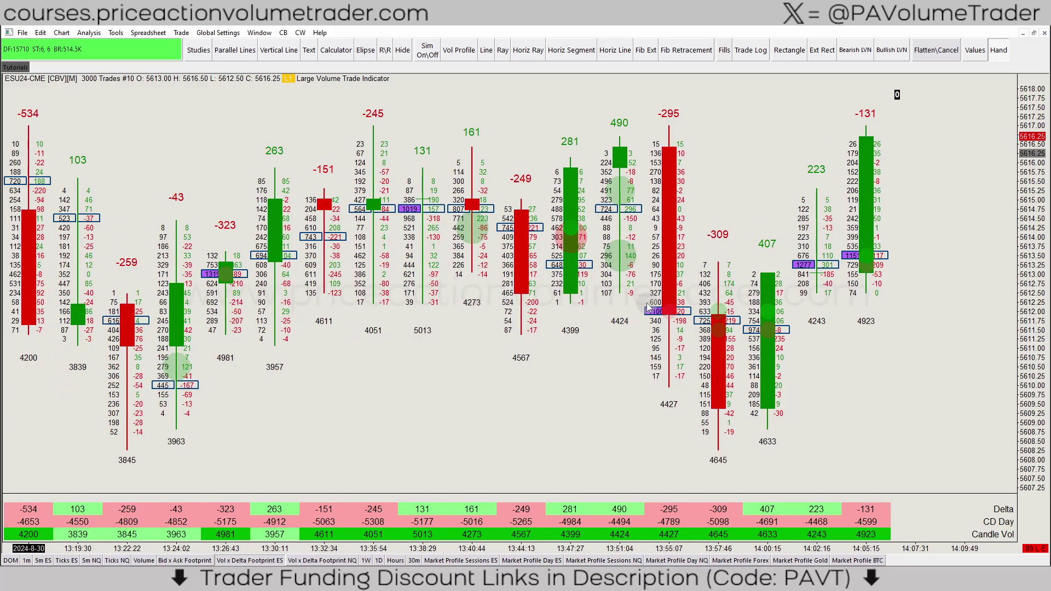
{"action": "scroll", "coordinate": [647, 308], "scroll_direction": "down", "scroll_amount": 3}
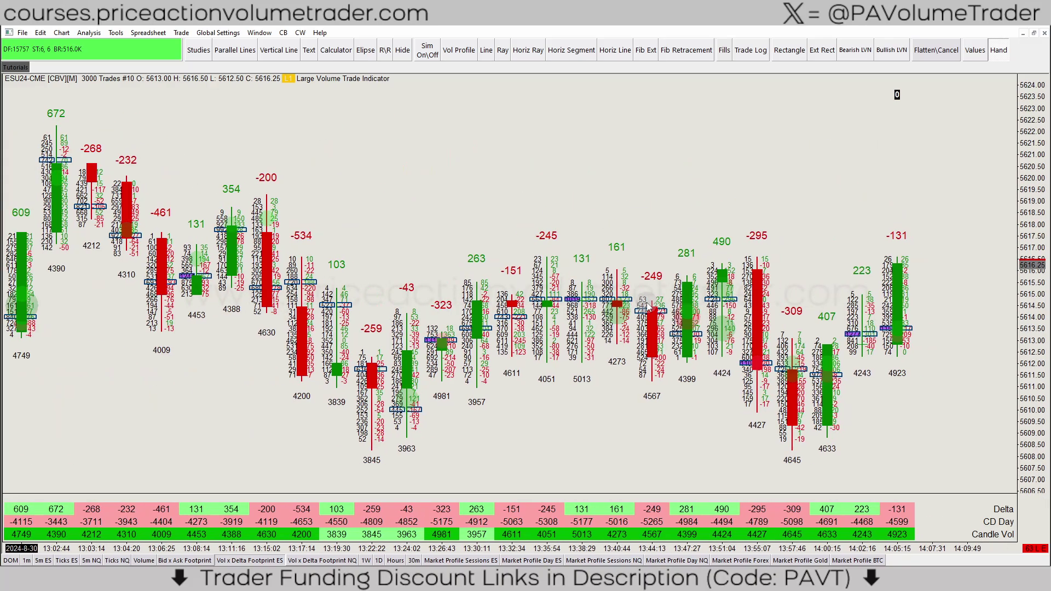
{"action": "scroll", "coordinate": [648, 301], "scroll_direction": "up", "scroll_amount": 2}
{"action": "scroll", "coordinate": [793, 182], "scroll_direction": "down", "scroll_amount": 5}
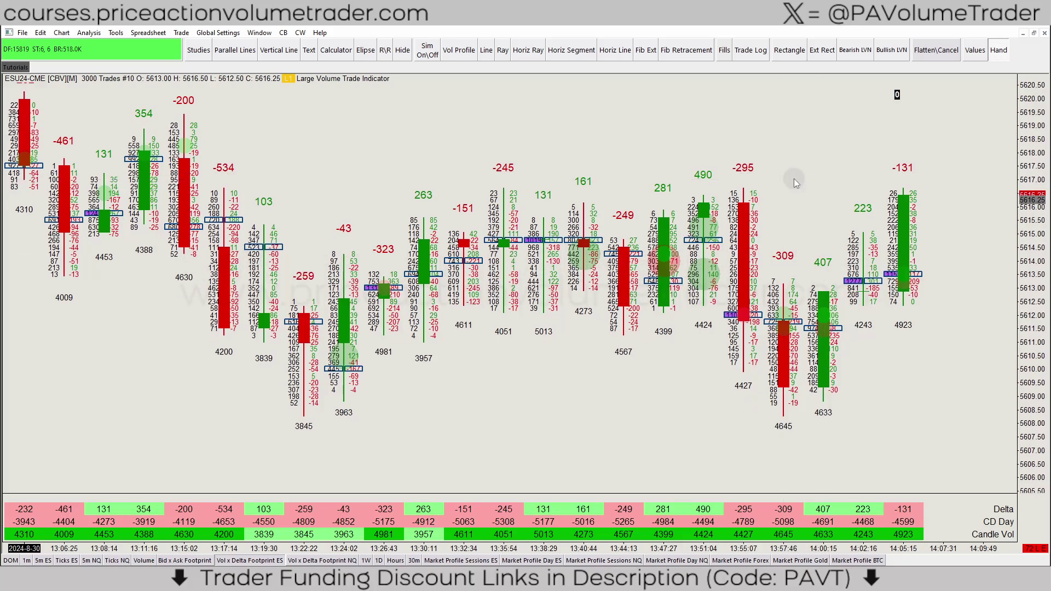
{"action": "scroll", "coordinate": [740, 140], "scroll_direction": "up", "scroll_amount": 2}
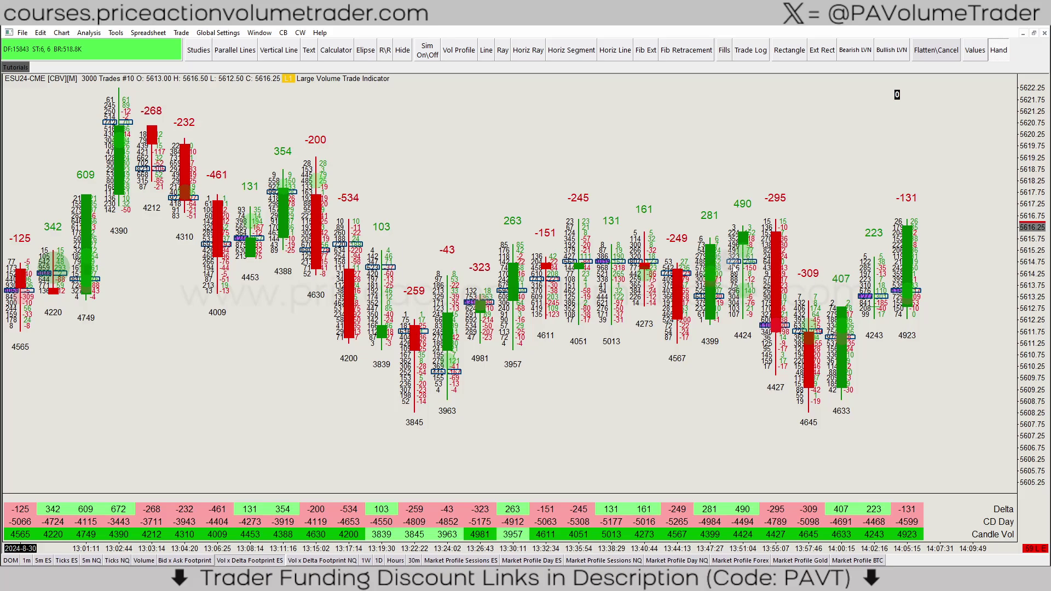
{"action": "scroll", "coordinate": [729, 272], "scroll_direction": "up", "scroll_amount": 1}
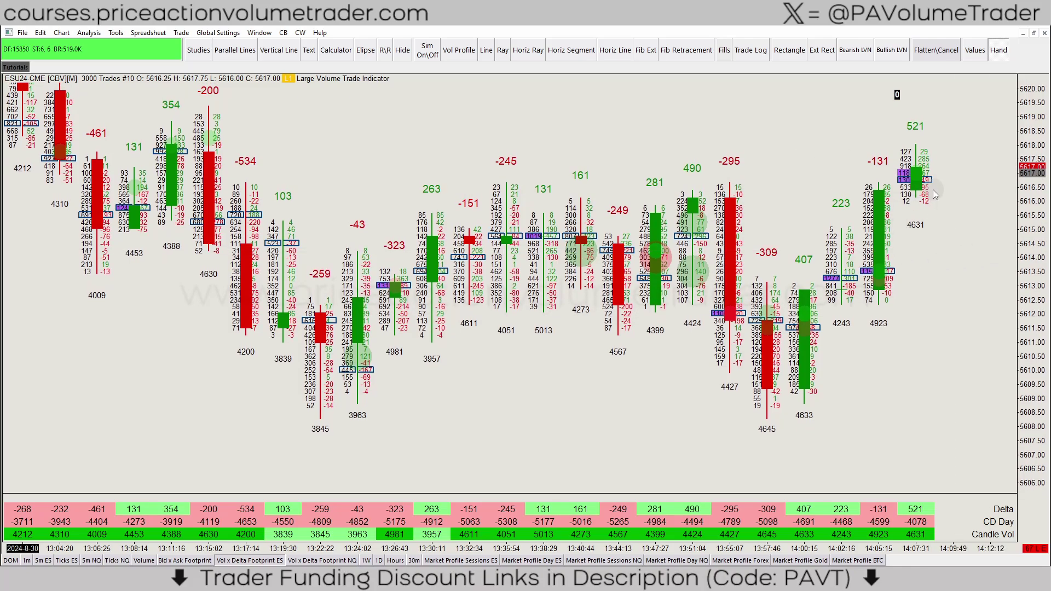
Step: In Chart Studies, tick Hide for ID:4 FP Candlestick, then open Candle Numbers settings
{"action": "right_click", "coordinate": [381, 117]}
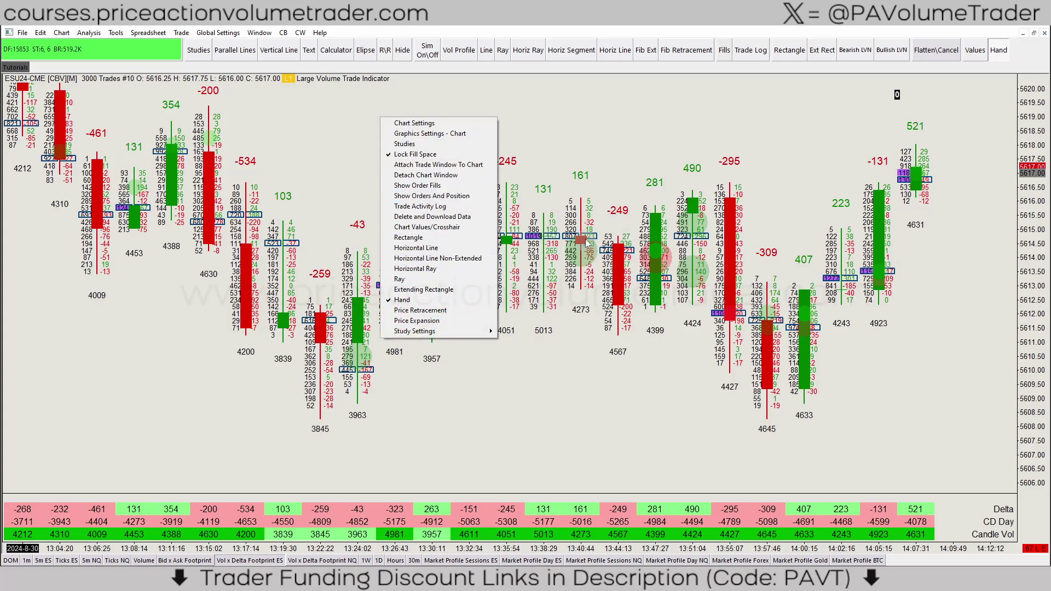
{"action": "left_click", "coordinate": [462, 144]}
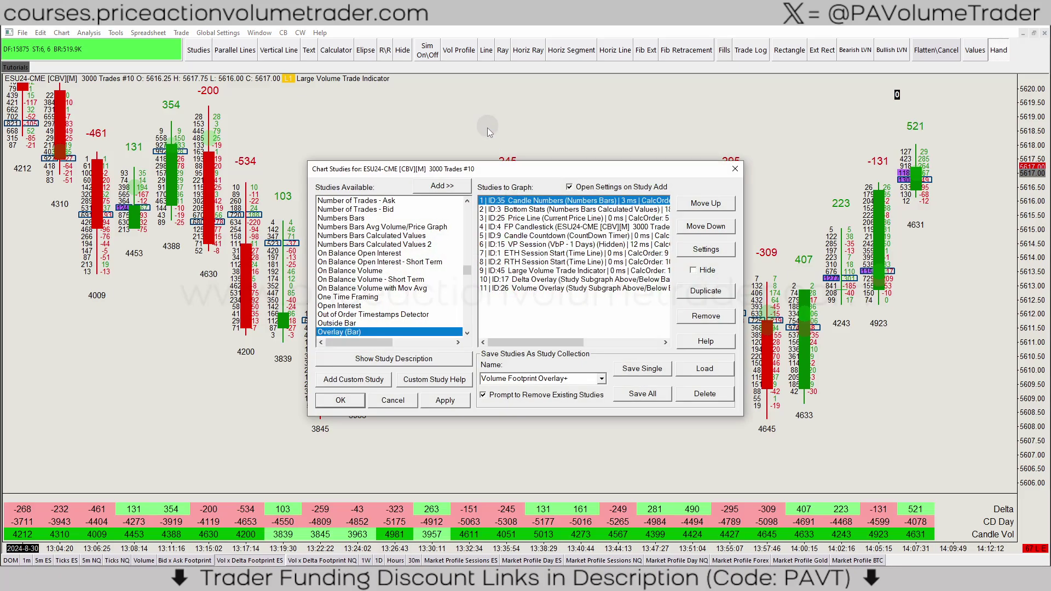
{"action": "left_click_drag", "start_coordinate": [524, 173], "coordinate": [276, 106]}
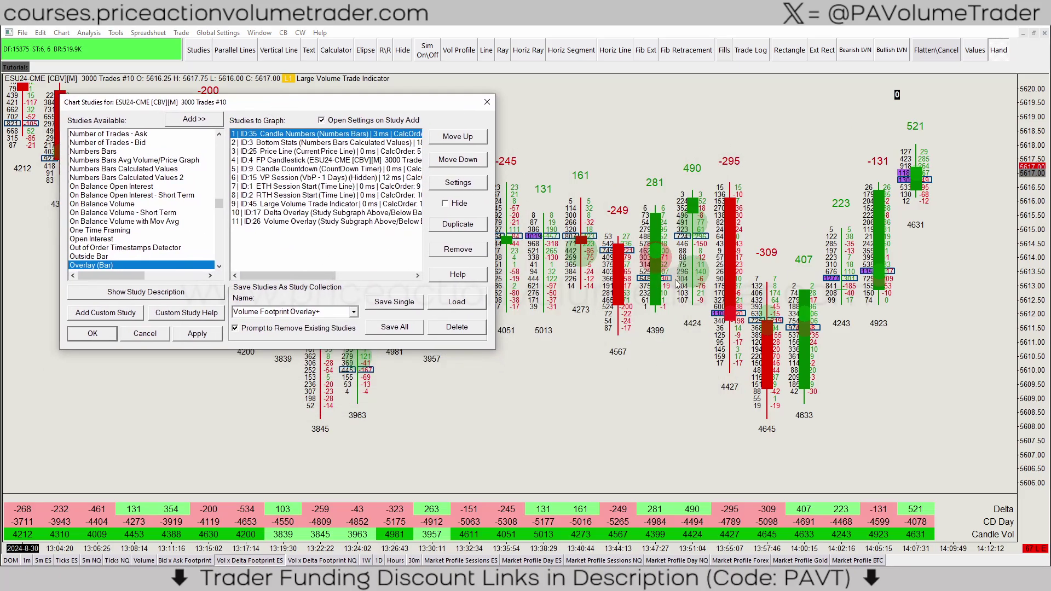
{"action": "left_click", "coordinate": [367, 160]}
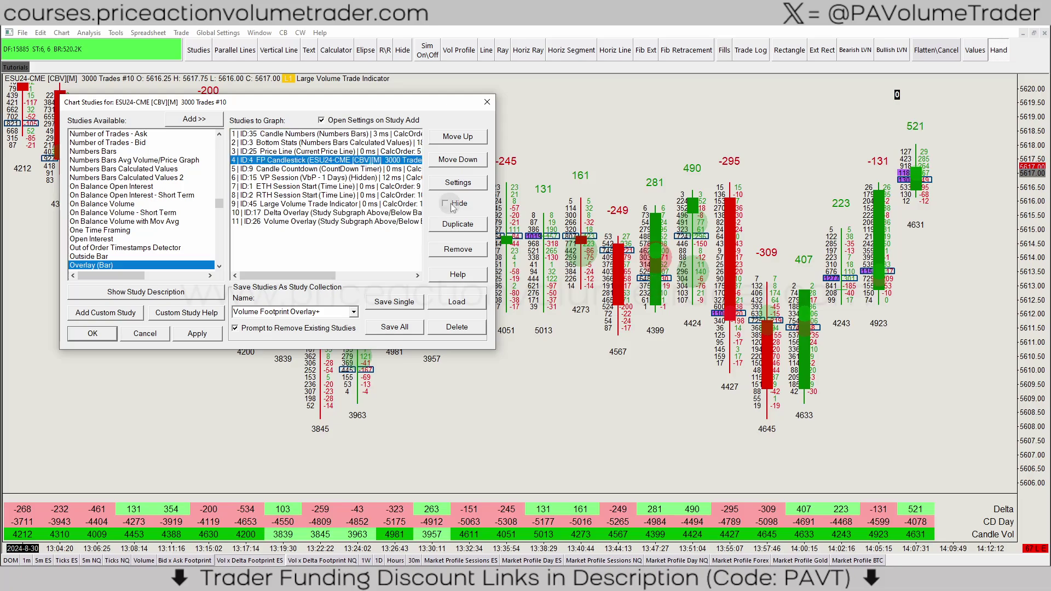
{"action": "left_click", "coordinate": [197, 333]}
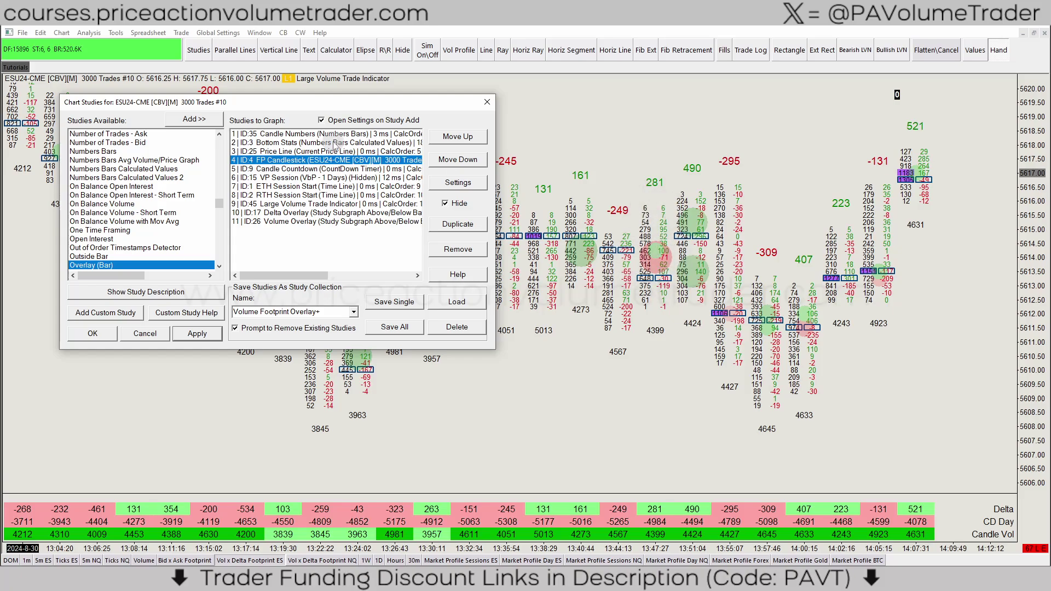
{"action": "left_click", "coordinate": [348, 134]}
{"action": "left_click", "coordinate": [458, 182]}
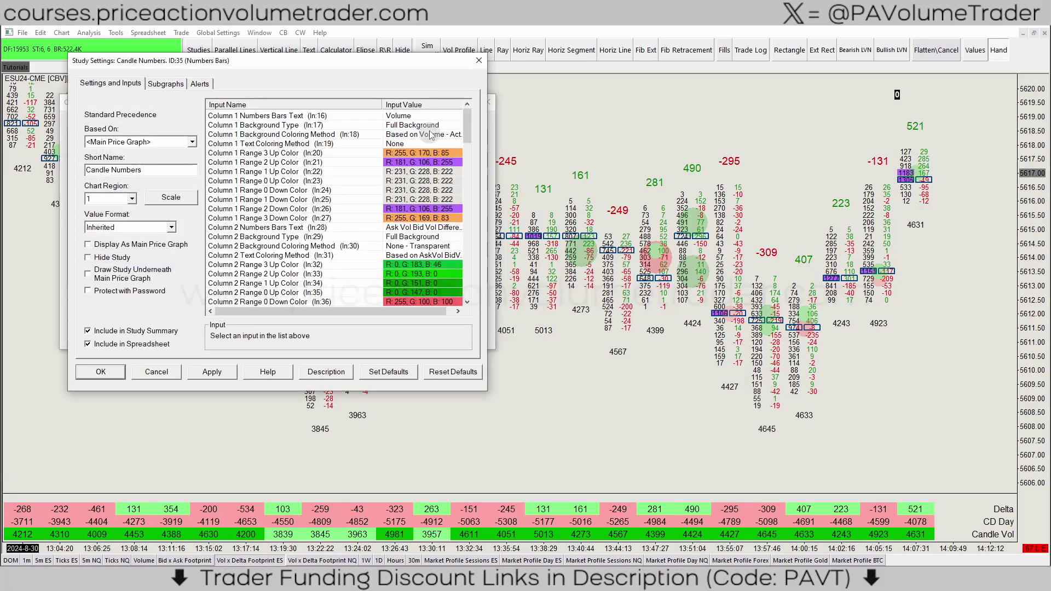
Step: Scroll down the Candle Numbers inputs to the highlight options
{"action": "scroll", "coordinate": [403, 256], "scroll_direction": "down", "scroll_amount": 13}
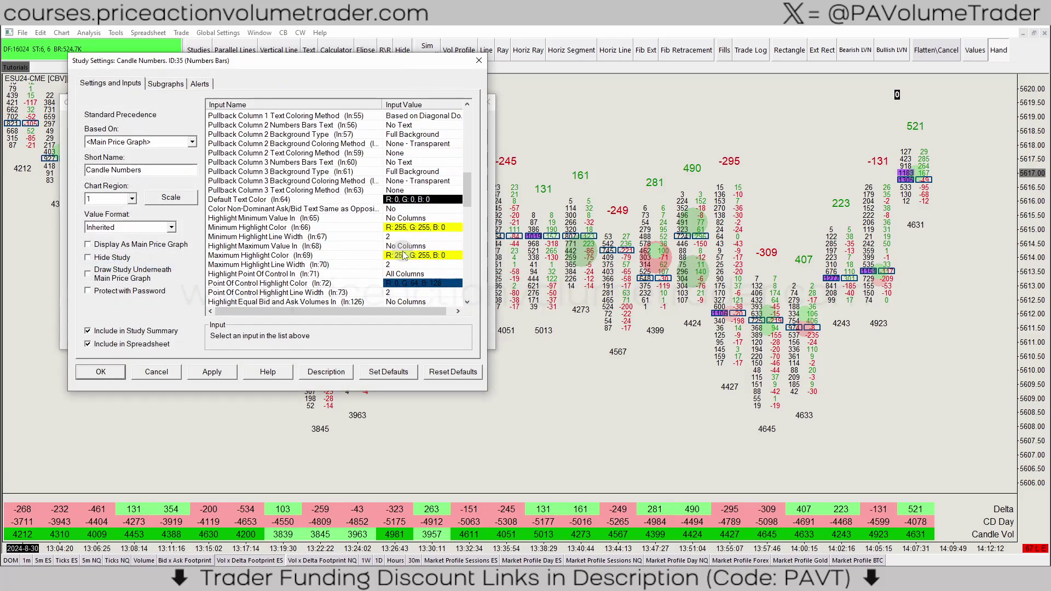
{"action": "scroll", "coordinate": [403, 256], "scroll_direction": "down", "scroll_amount": 1}
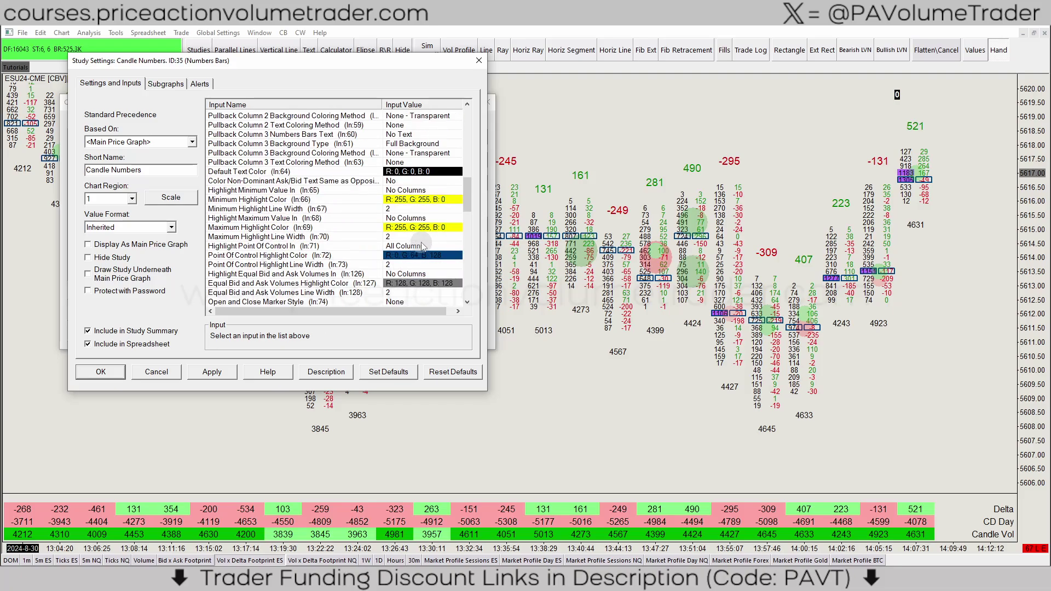
{"action": "scroll", "coordinate": [422, 248], "scroll_direction": "down", "scroll_amount": 2}
{"action": "scroll", "coordinate": [429, 241], "scroll_direction": "down", "scroll_amount": 1}
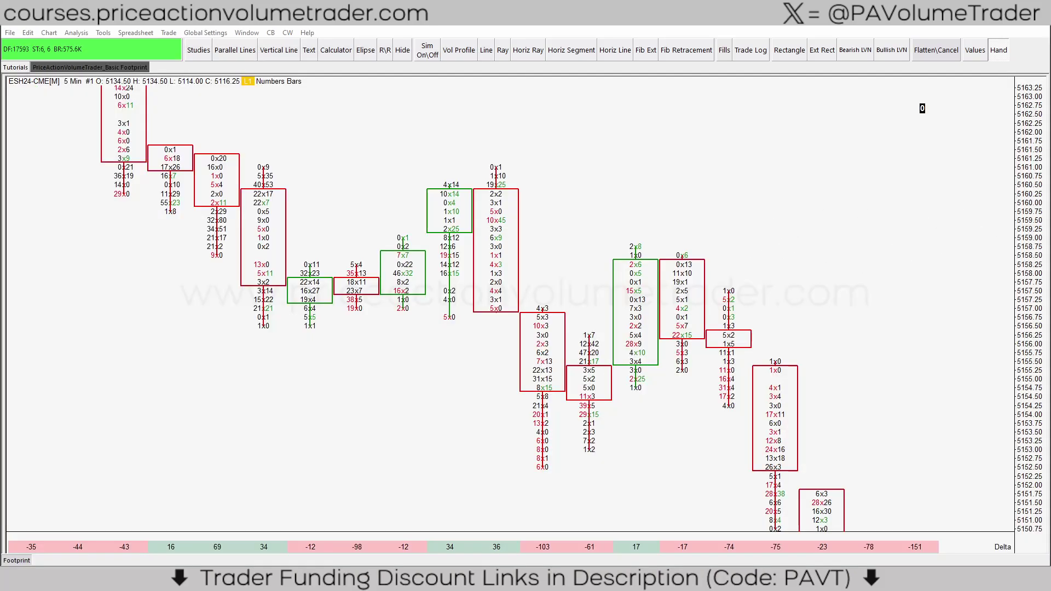
{"action": "left_click_drag", "start_coordinate": [726, 205], "coordinate": [739, 176]}
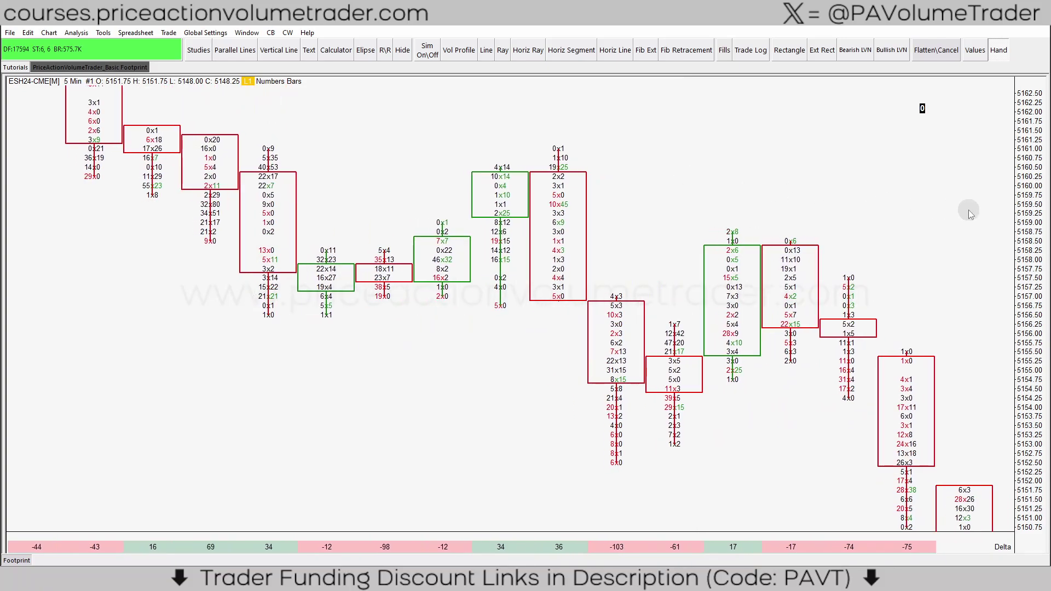
{"action": "left_click_drag", "start_coordinate": [1026, 281], "coordinate": [1027, 311]}
{"action": "left_click_drag", "start_coordinate": [753, 169], "coordinate": [755, 228]}
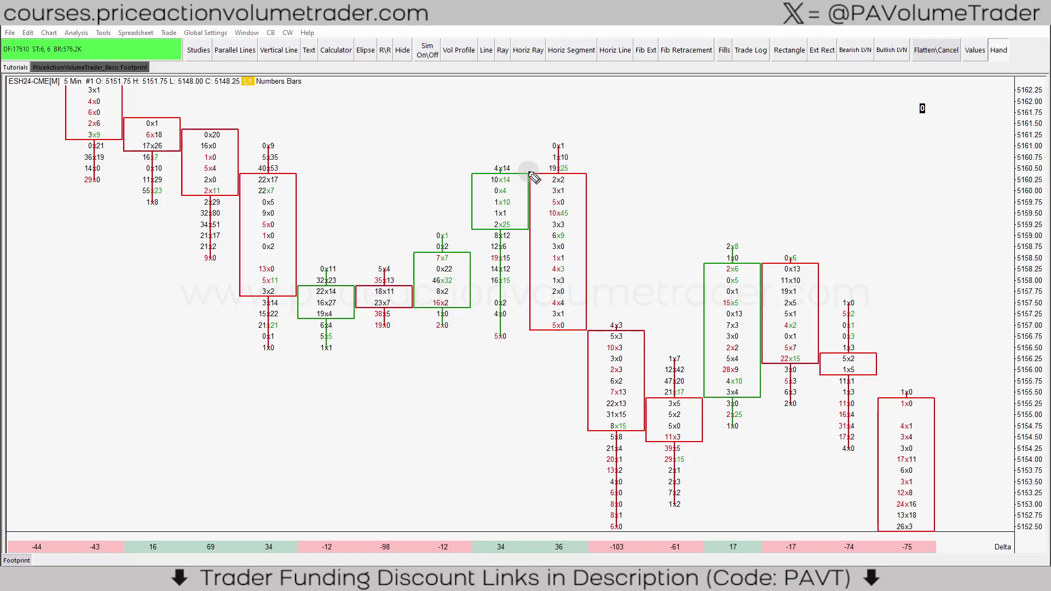
{"action": "mouse_move", "coordinate": [538, 174]}
{"action": "left_mouse_down"}
{"action": "mouse_move", "coordinate": [589, 209]}
{"action": "mouse_move", "coordinate": [583, 328]}
{"action": "mouse_move", "coordinate": [538, 339]}
{"action": "mouse_move", "coordinate": [544, 171]}
{"action": "mouse_move", "coordinate": [500, 170]}
{"action": "mouse_move", "coordinate": [520, 176]}
{"action": "mouse_move", "coordinate": [529, 230]}
{"action": "mouse_move", "coordinate": [516, 324]}
{"action": "mouse_move", "coordinate": [495, 347]}
{"action": "mouse_move", "coordinate": [490, 175]}
{"action": "left_mouse_up"}
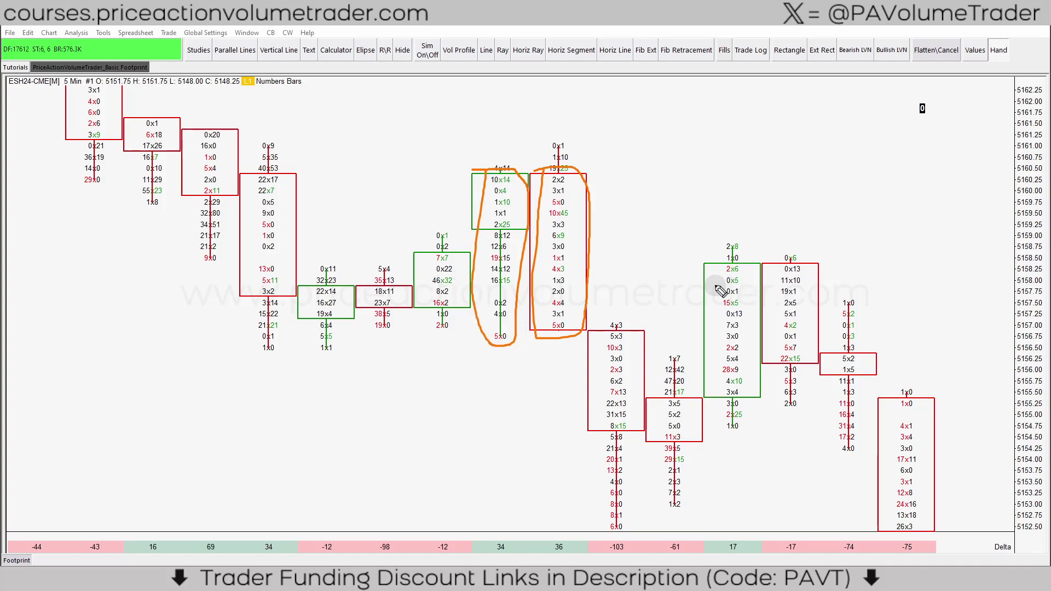
{"action": "mouse_move", "coordinate": [706, 264]}
{"action": "left_mouse_down"}
{"action": "mouse_move", "coordinate": [764, 264]}
{"action": "mouse_move", "coordinate": [772, 413]}
{"action": "mouse_move", "coordinate": [715, 288]}
{"action": "left_mouse_up"}
{"action": "mouse_move", "coordinate": [249, 139]}
{"action": "left_mouse_down"}
{"action": "mouse_move", "coordinate": [276, 147]}
{"action": "mouse_move", "coordinate": [258, 170]}
{"action": "left_mouse_up"}
{"action": "left_click_drag", "start_coordinate": [268, 322], "coordinate": [262, 348]}
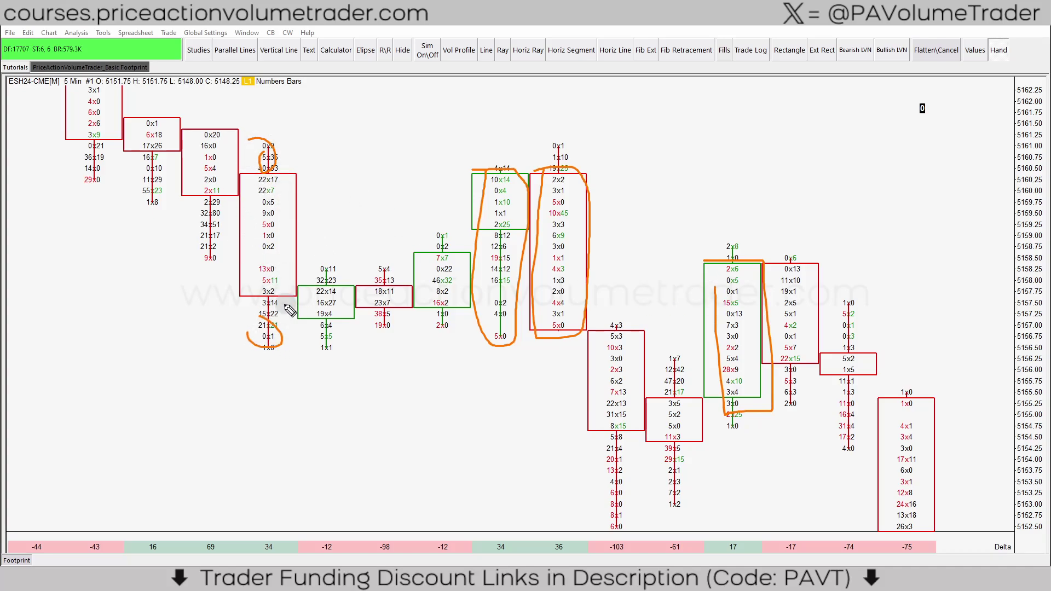
{"action": "key", "text": "e"}
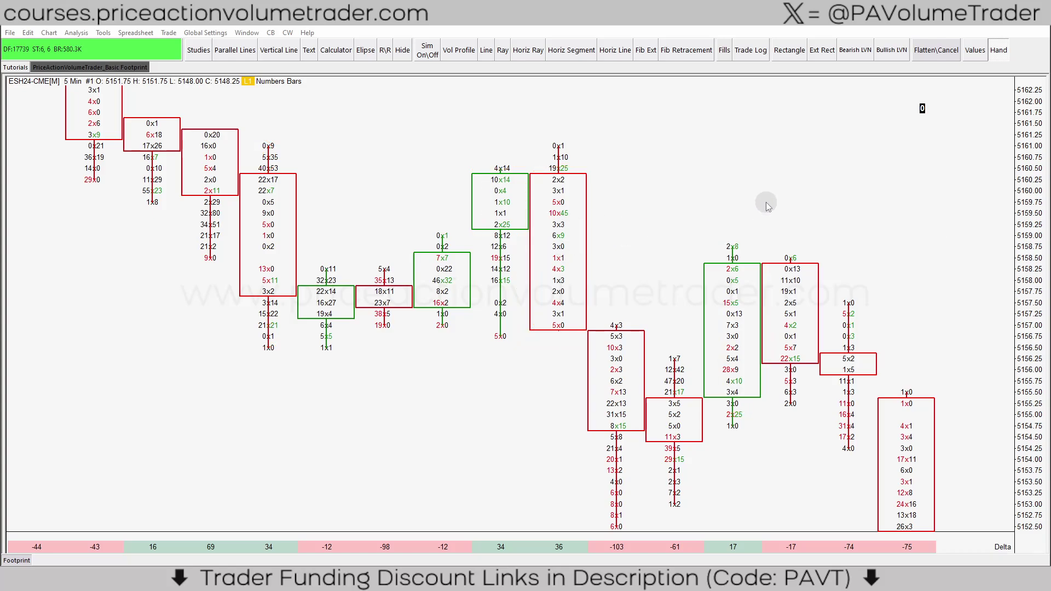
Step: Switch to the PriceActionVolumeTrader_Basic Footprint tab showing the ESU24 3000-trade chart
{"action": "left_click", "coordinate": [14, 67]}
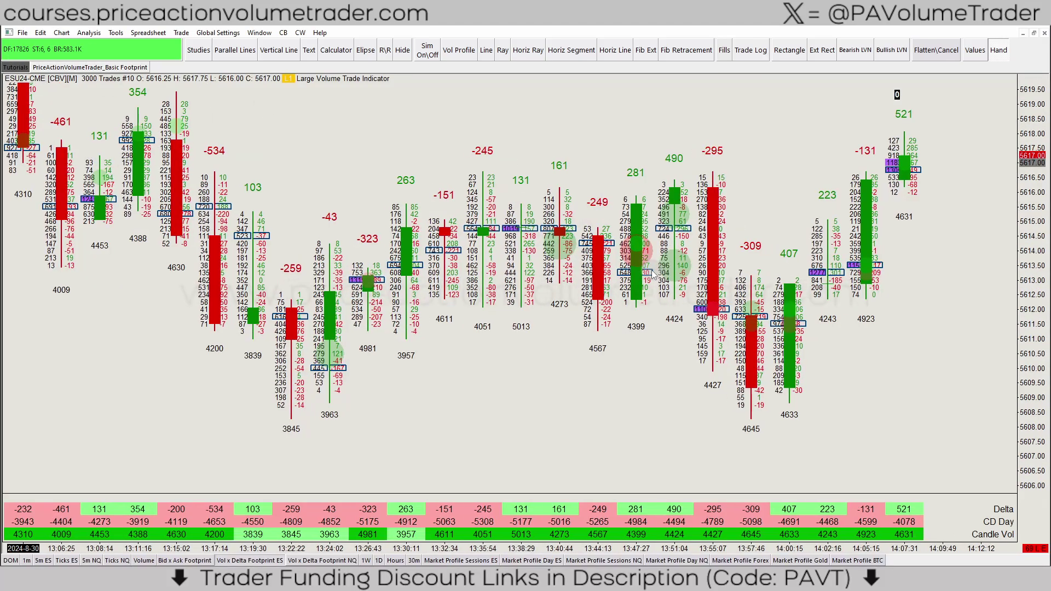
{"action": "scroll", "coordinate": [653, 273], "scroll_direction": "up", "scroll_amount": 1}
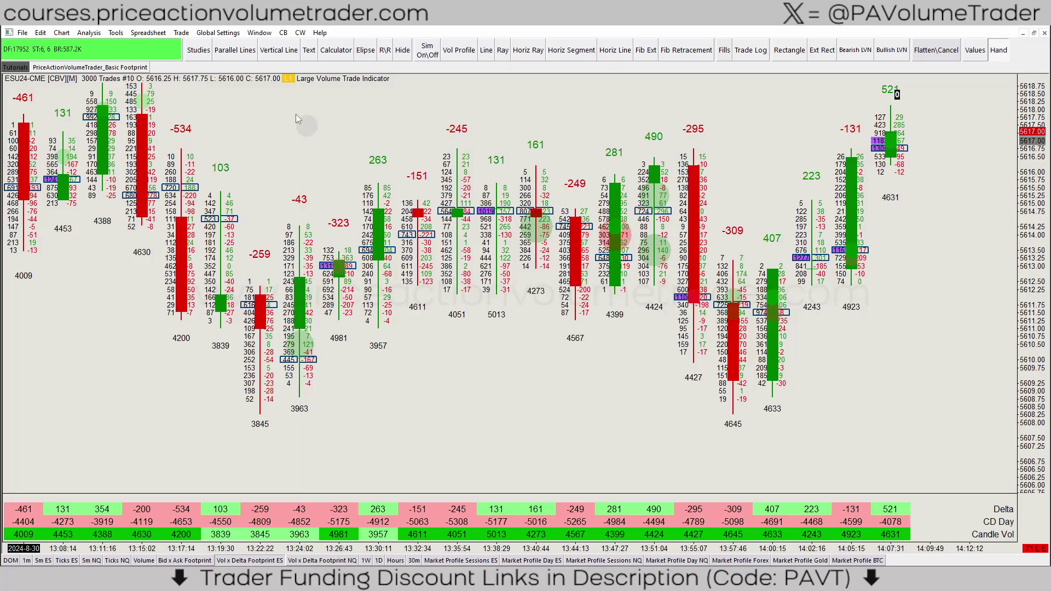
Step: Change Candlestick Width % from 25 to 10 in Graphics Settings - Chart and apply
{"action": "left_click", "coordinate": [62, 33]}
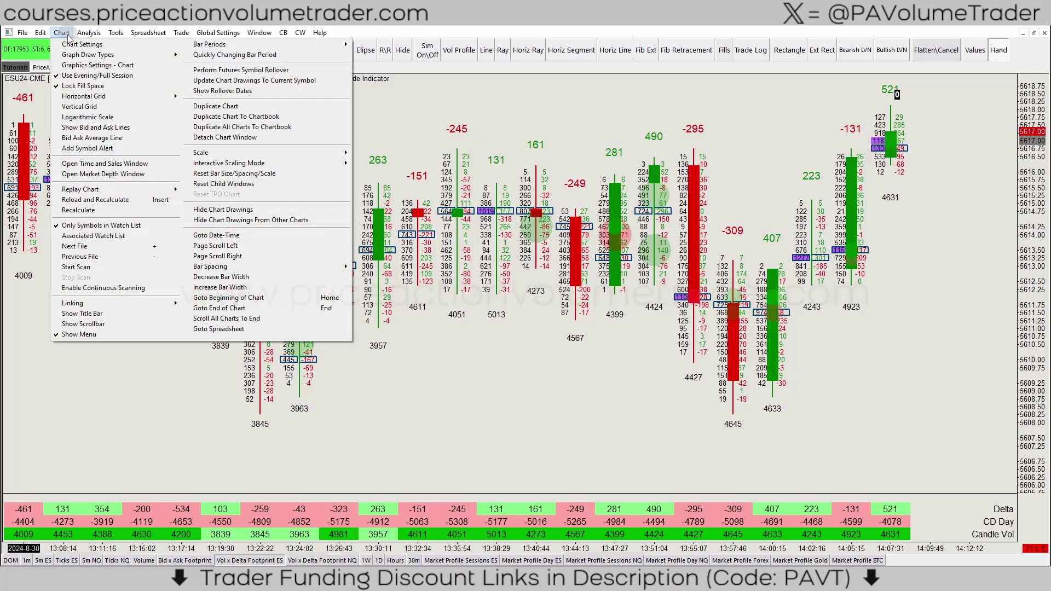
{"action": "left_click", "coordinate": [97, 65]}
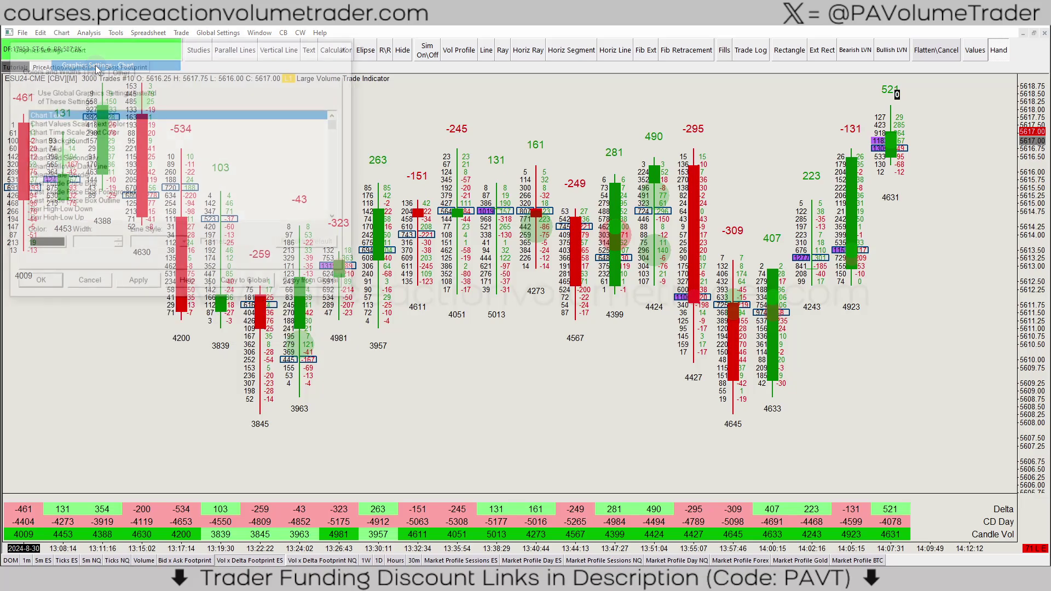
{"action": "left_click_drag", "start_coordinate": [243, 50], "coordinate": [386, 143]}
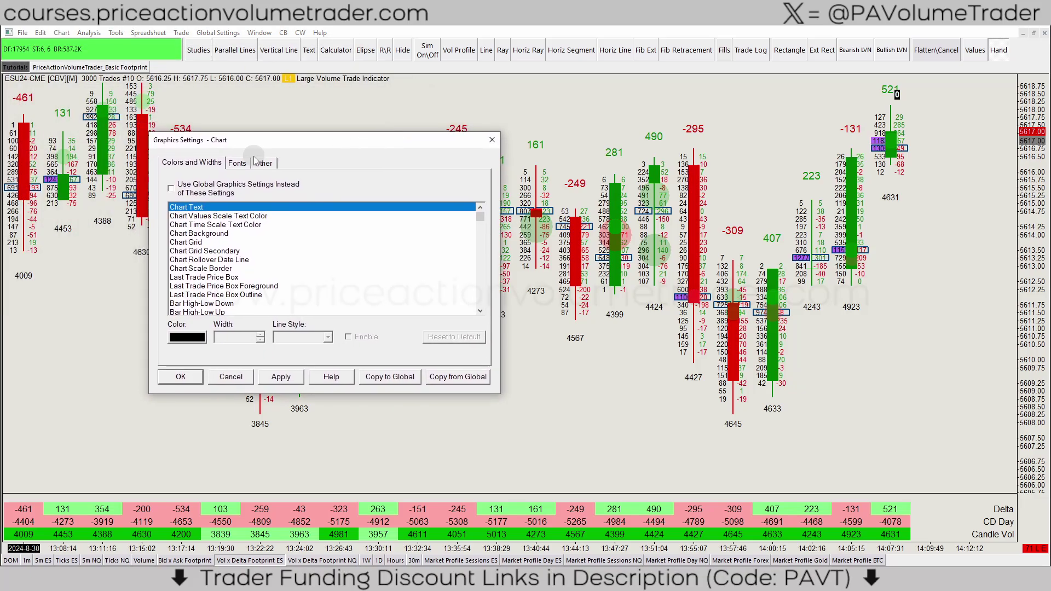
{"action": "left_click", "coordinate": [262, 162]}
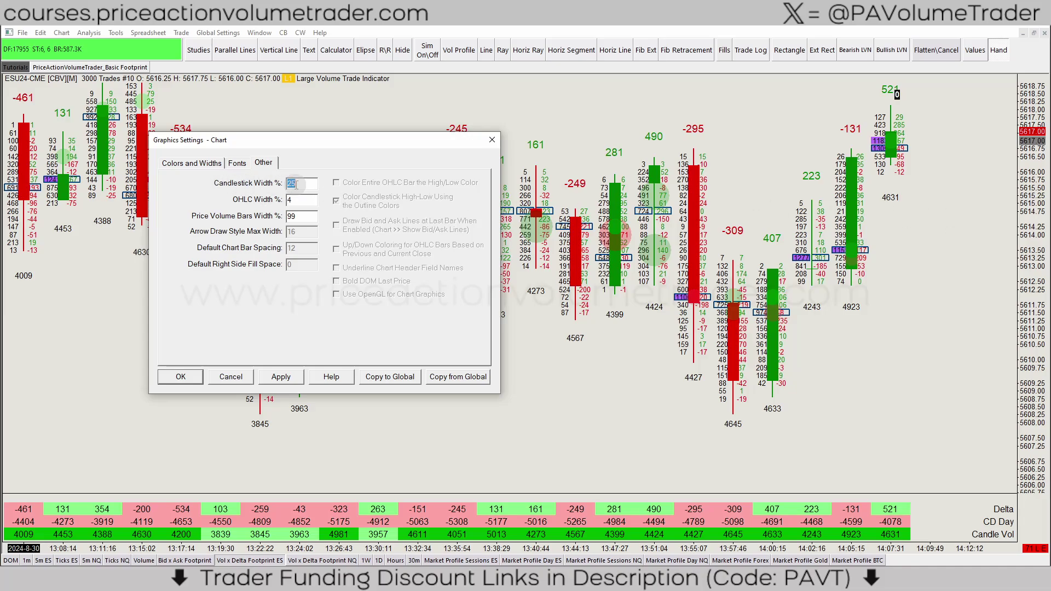
{"action": "left_click_drag", "start_coordinate": [315, 185], "coordinate": [270, 190]}
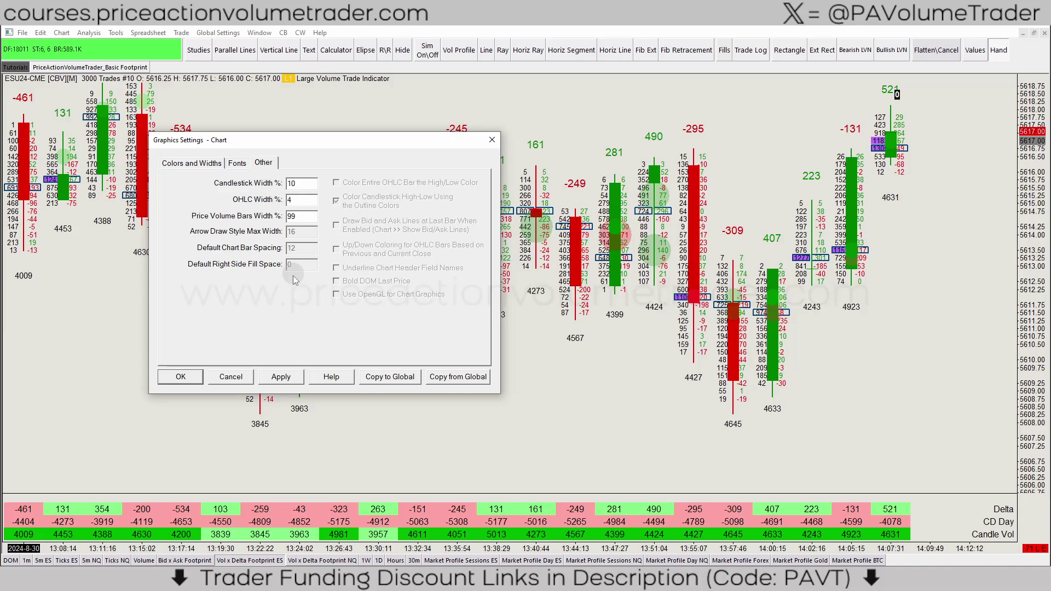
{"action": "left_click", "coordinate": [288, 379]}
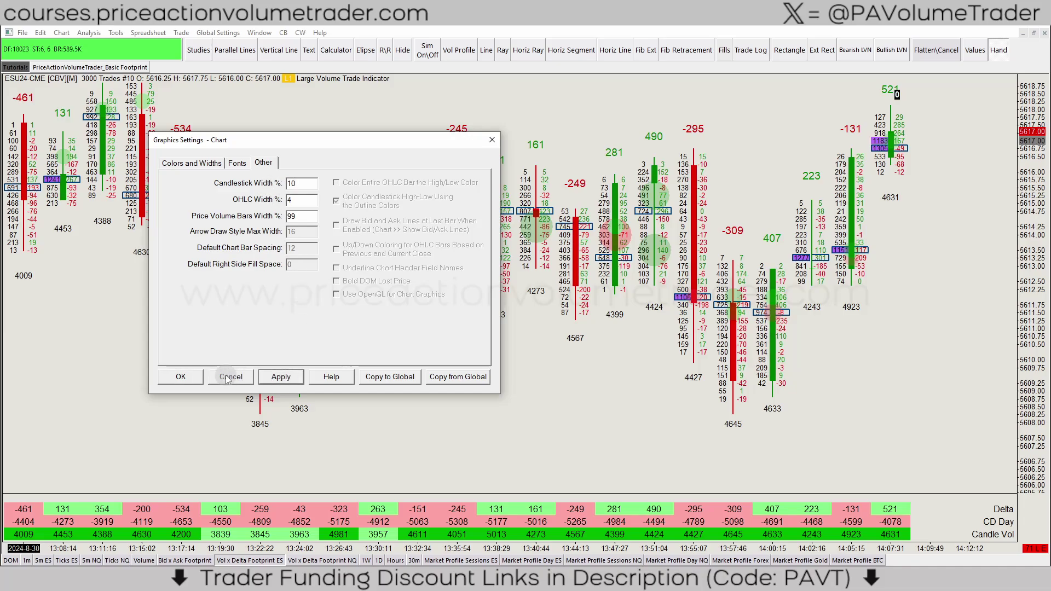
{"action": "left_click", "coordinate": [181, 377]}
Step: Scroll the footprint chart back to the earlier bars from 12:59
{"action": "scroll", "coordinate": [549, 210], "scroll_direction": "up", "scroll_amount": 3}
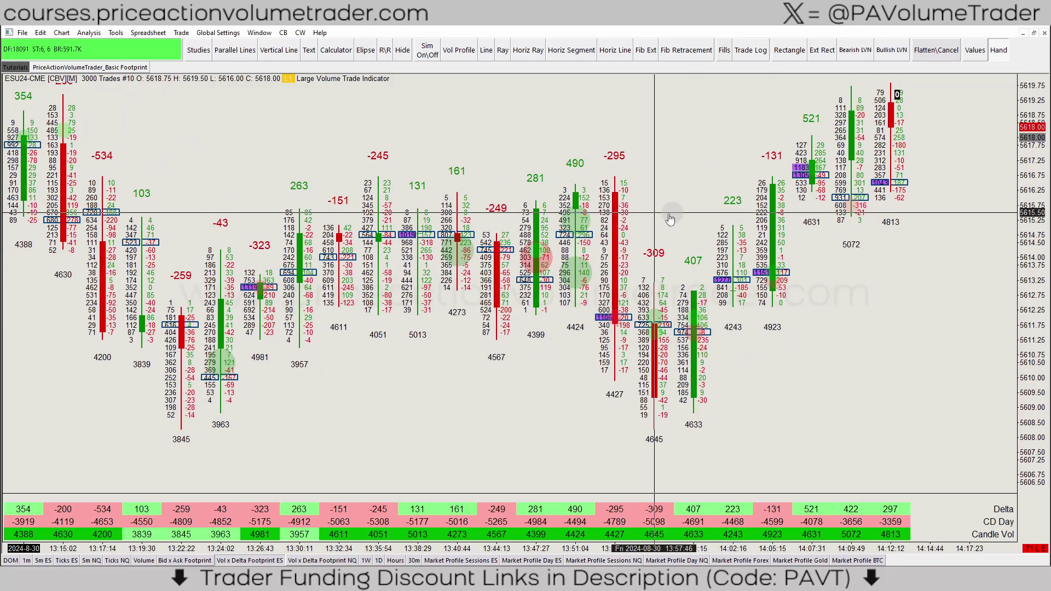
{"action": "scroll", "coordinate": [604, 179], "scroll_direction": "down", "scroll_amount": 2}
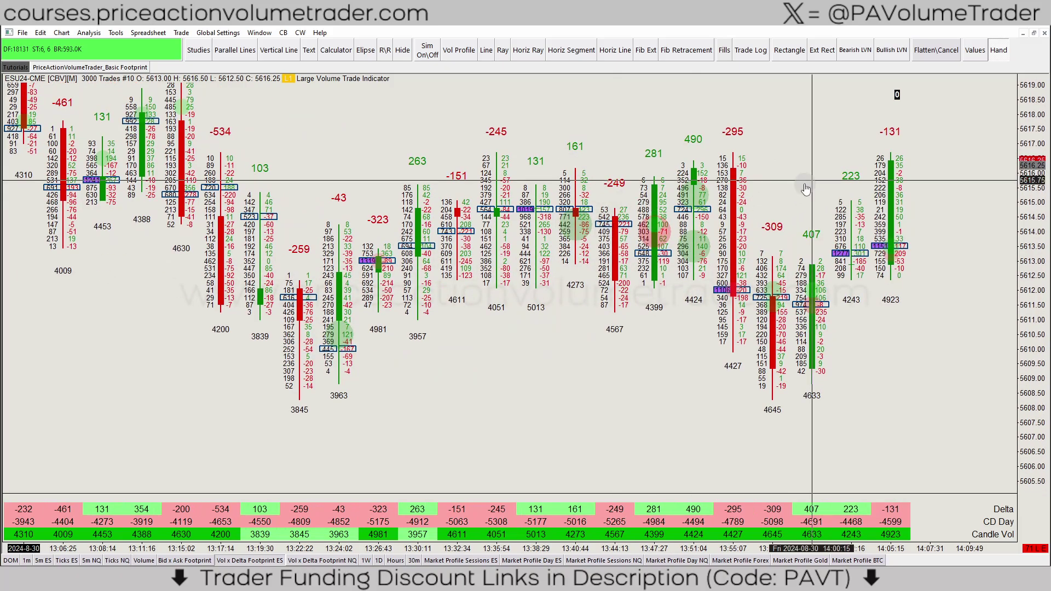
{"action": "scroll", "coordinate": [747, 226], "scroll_direction": "down", "scroll_amount": 5}
{"action": "scroll", "coordinate": [740, 217], "scroll_direction": "up", "scroll_amount": 6}
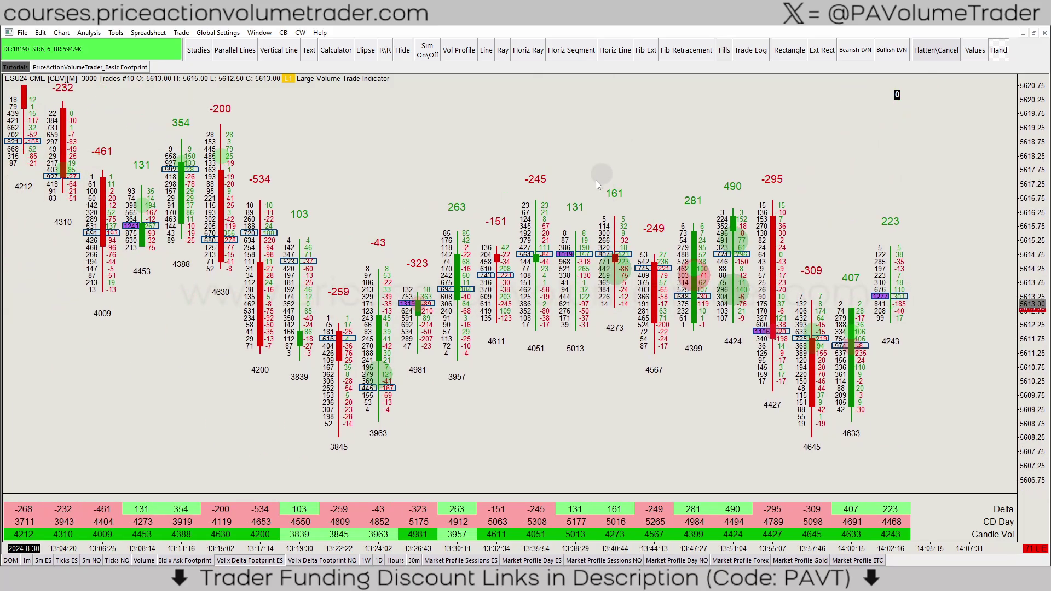
{"action": "scroll", "coordinate": [438, 179], "scroll_direction": "up", "scroll_amount": 4}
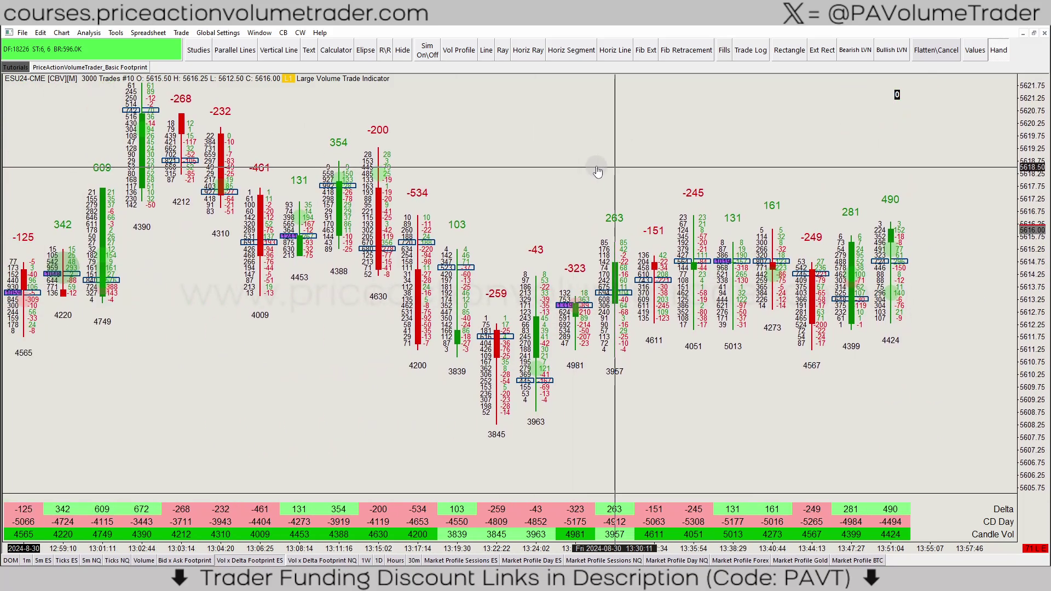
{"action": "left_click", "coordinate": [59, 34]}
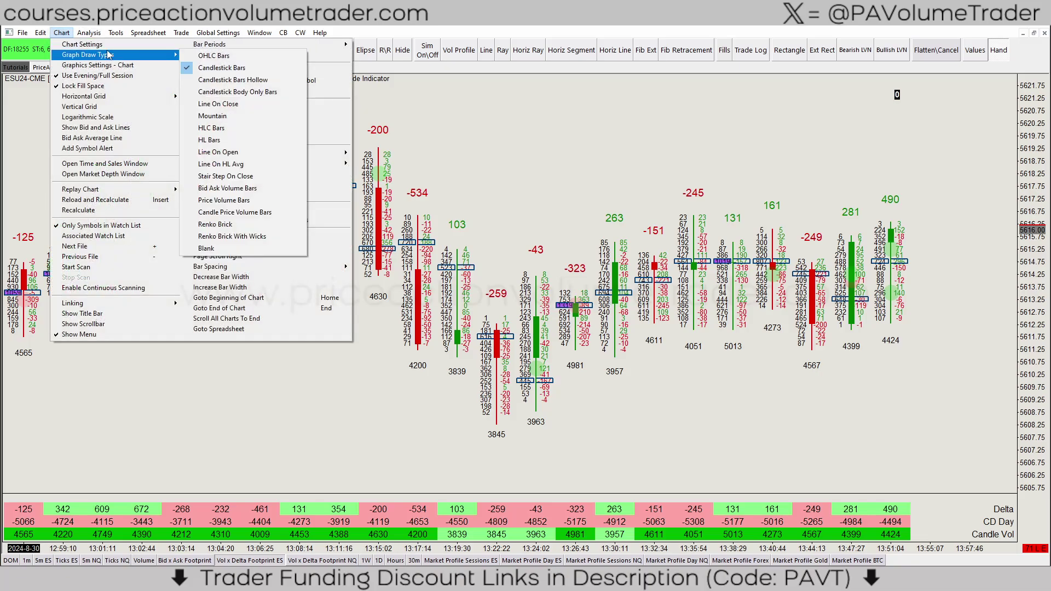
{"action": "left_click", "coordinate": [98, 66]}
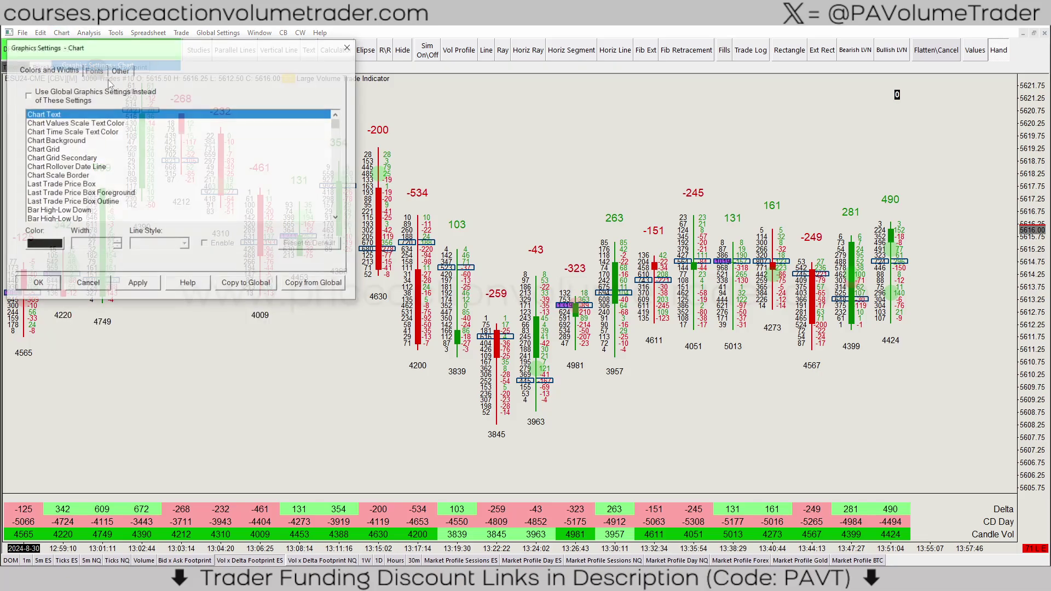
{"action": "left_click", "coordinate": [119, 70]}
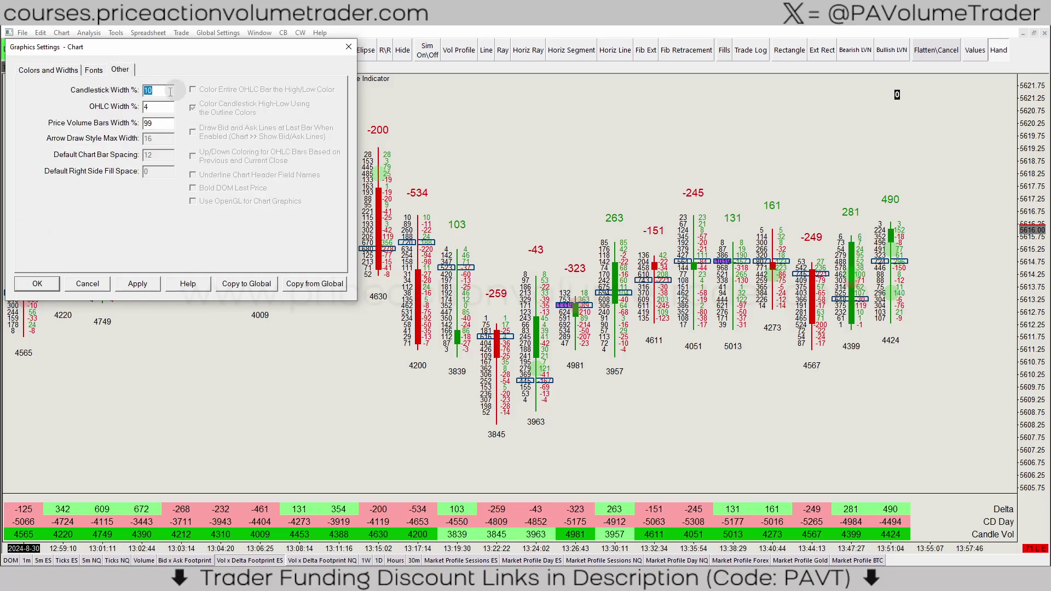
{"action": "left_click_drag", "start_coordinate": [164, 47], "coordinate": [228, 73]}
{"action": "left_click", "coordinate": [113, 95]}
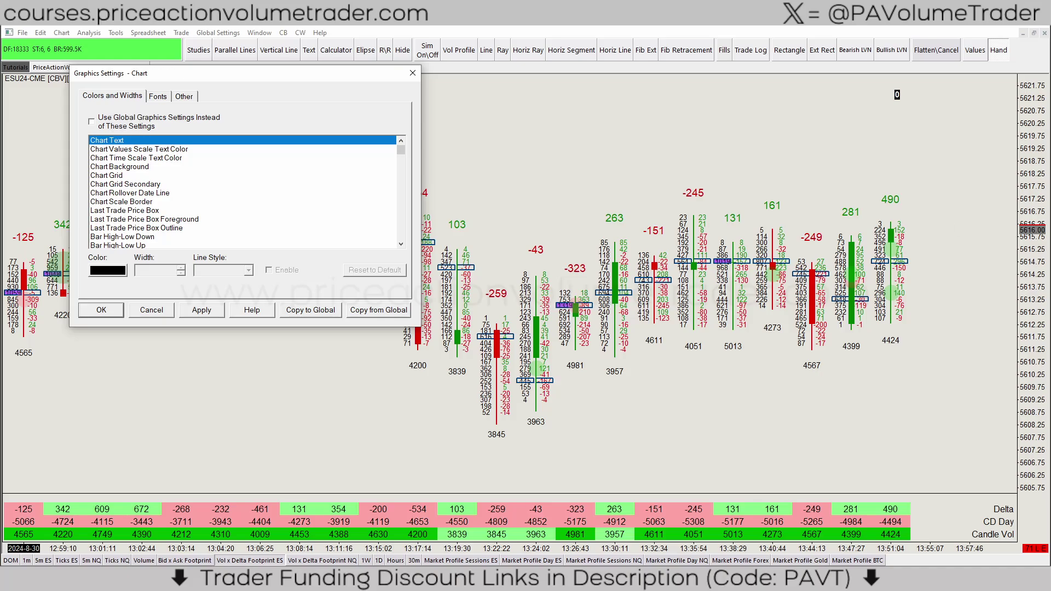
{"action": "left_click", "coordinate": [92, 119]}
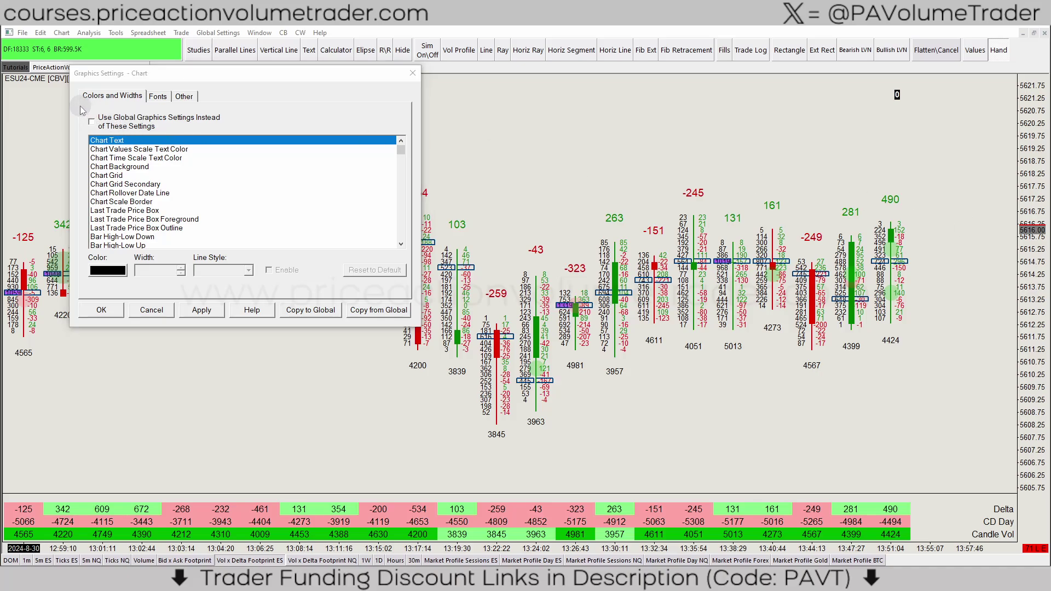
{"action": "left_click_drag", "start_coordinate": [80, 102], "coordinate": [236, 133]}
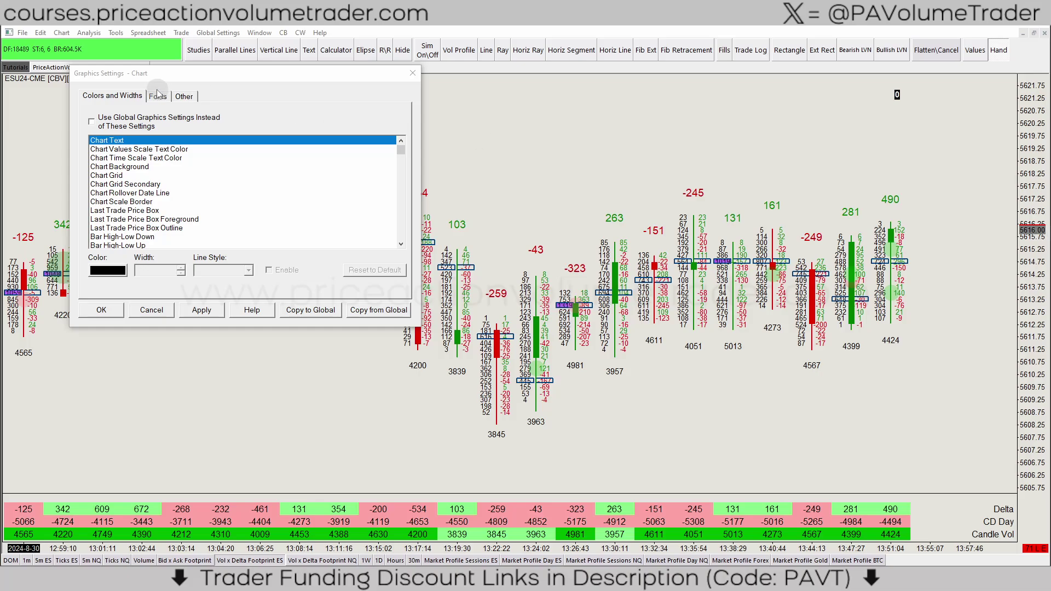
{"action": "left_click", "coordinate": [184, 96]}
{"action": "left_click", "coordinate": [102, 310]}
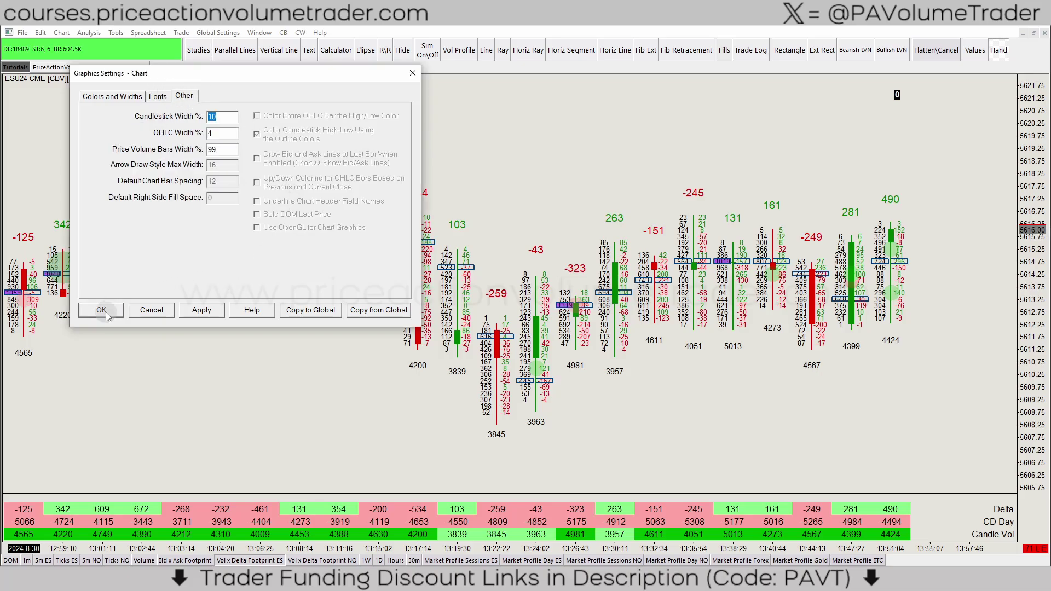
{"action": "scroll", "coordinate": [559, 174], "scroll_direction": "down", "scroll_amount": 5}
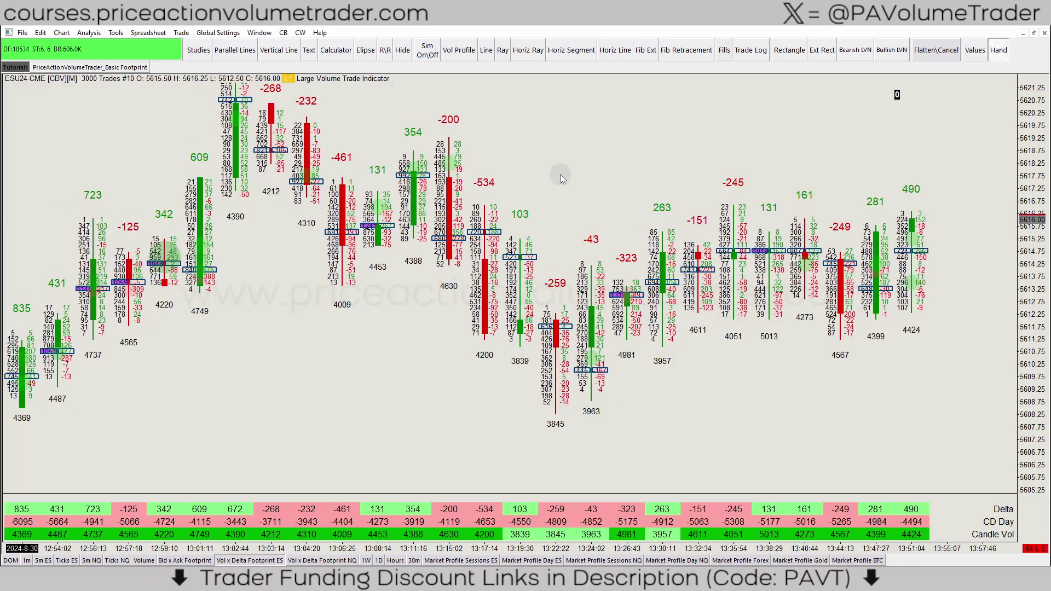